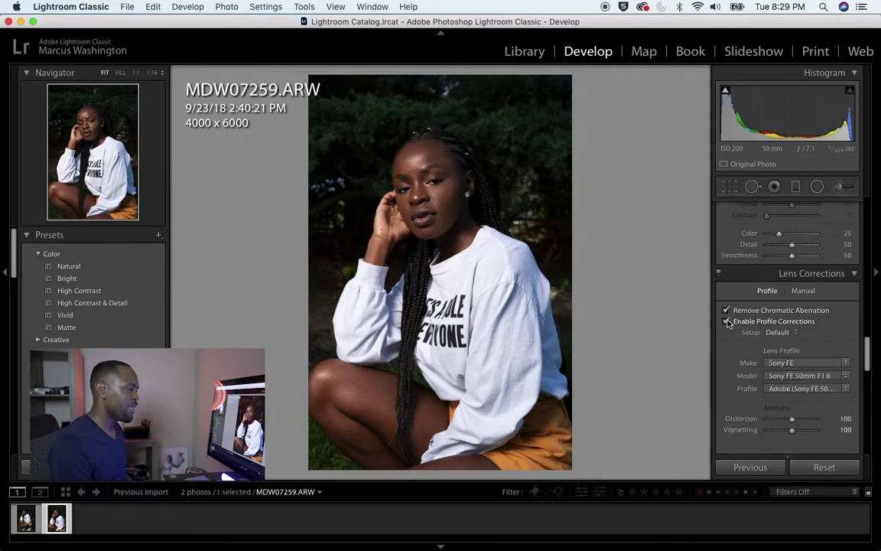
Toggle the lens profile corrections off and on to compare their effect on the portrait
left_click(728, 321)
left_click(728, 321)
left_click(727, 321)
left_click(727, 322)
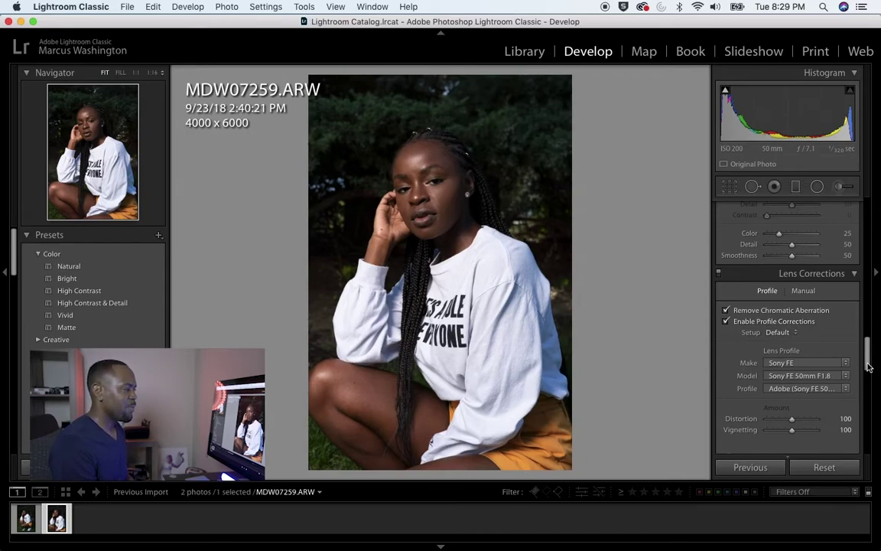
Raise the Shadows to +31 in the Basic tone adjustments
left_click_drag(868, 367, 870, 226)
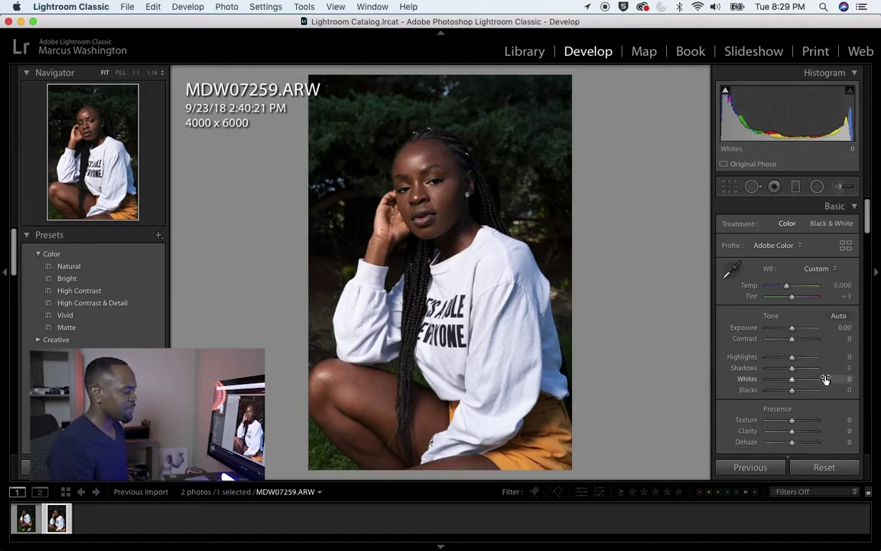
scroll(844, 371, "up", 3)
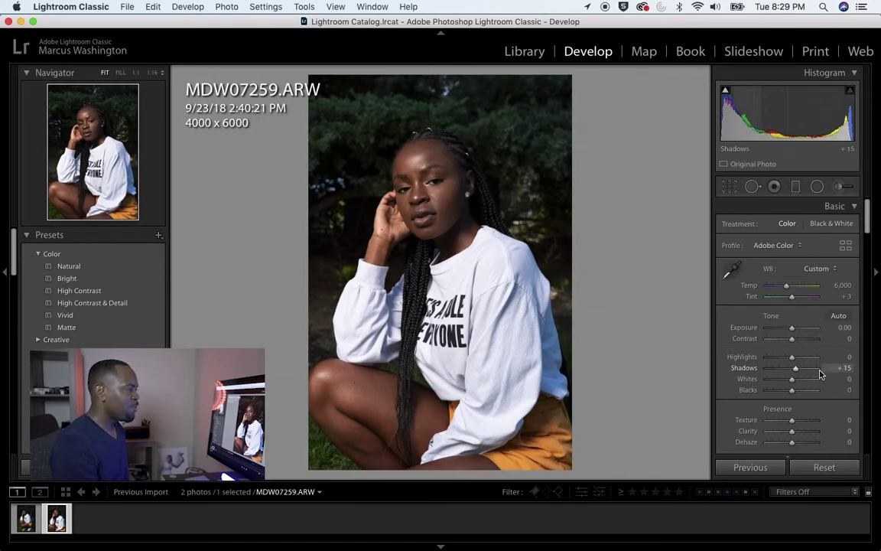
scroll(817, 374, "up", 2)
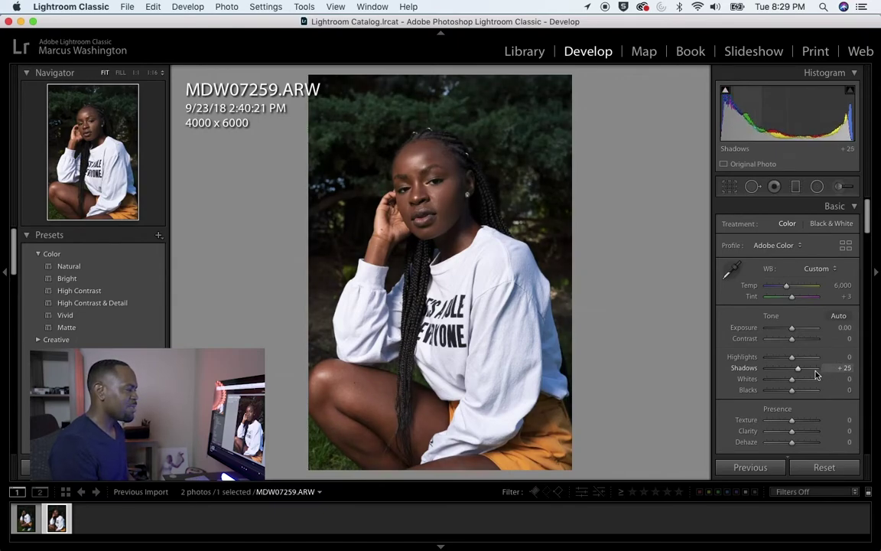
scroll(817, 373, "up", 1)
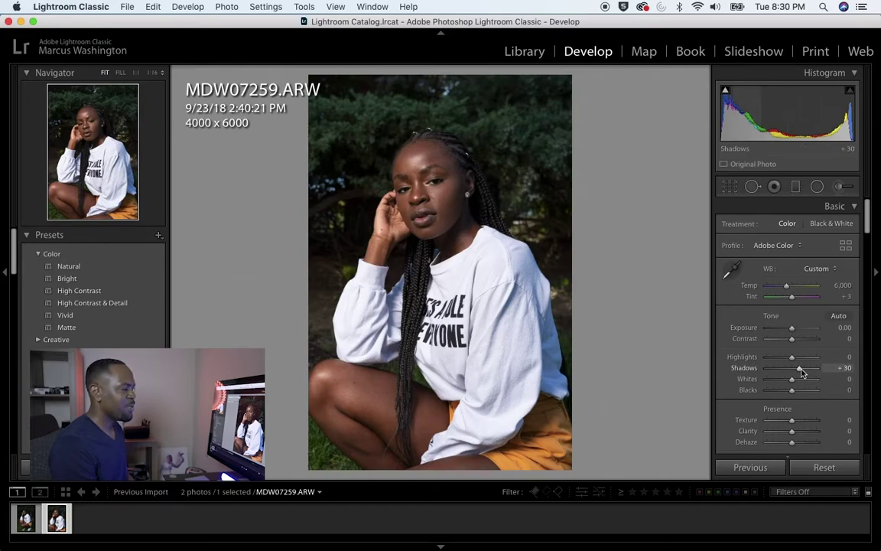
left_click_drag(801, 372, 802, 373)
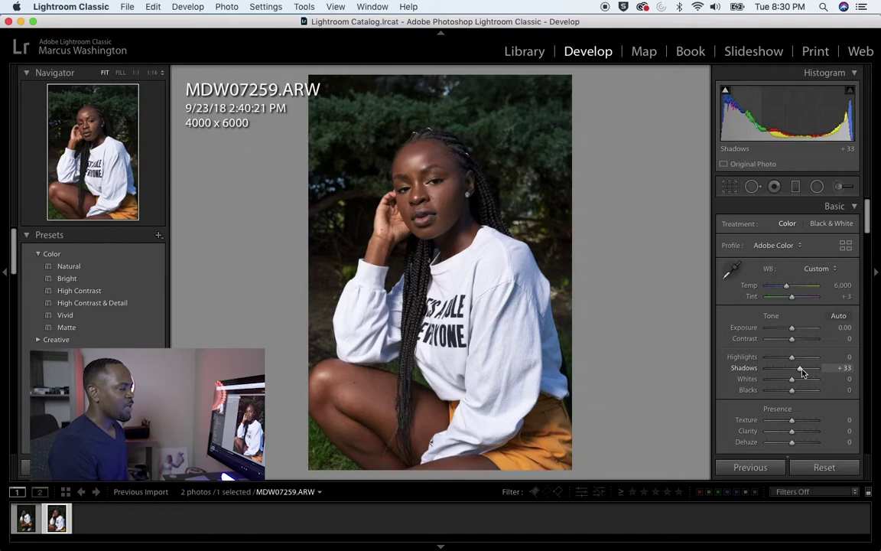
left_click_drag(802, 371, 800, 372)
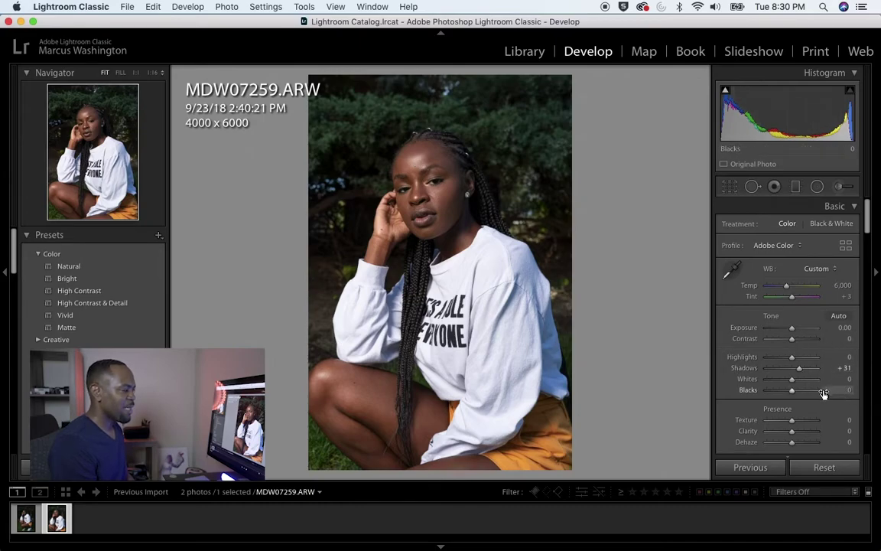
Raise the Blacks to +20 in the Basic tone adjustments
key("Up")
key("Up")
key("Up")
key("Up")
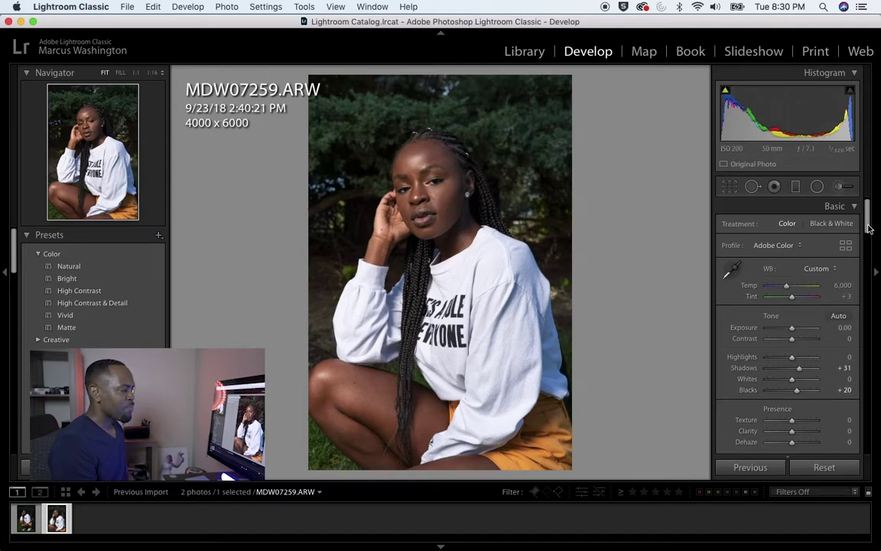
Set the tone curve's Lights region to +9 and its Darks region to +17
left_click_drag(868, 228, 868, 246)
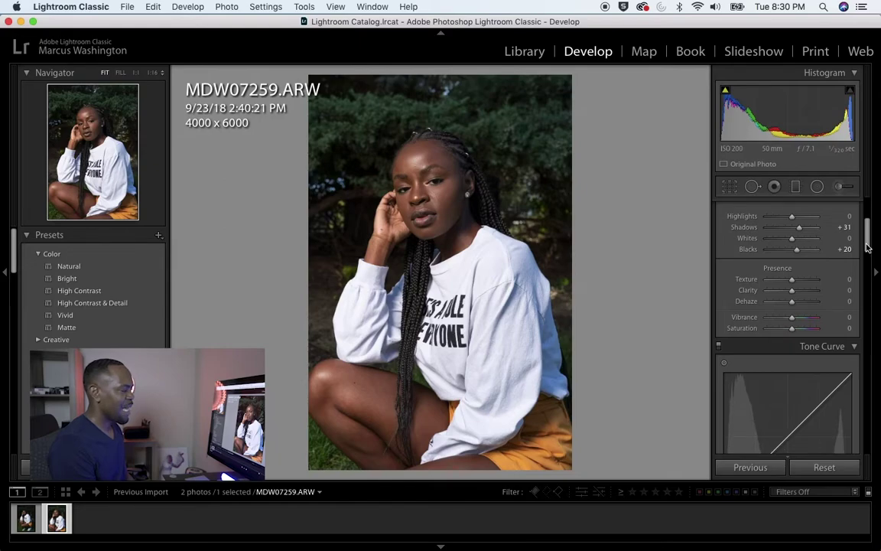
left_click_drag(868, 245, 868, 274)
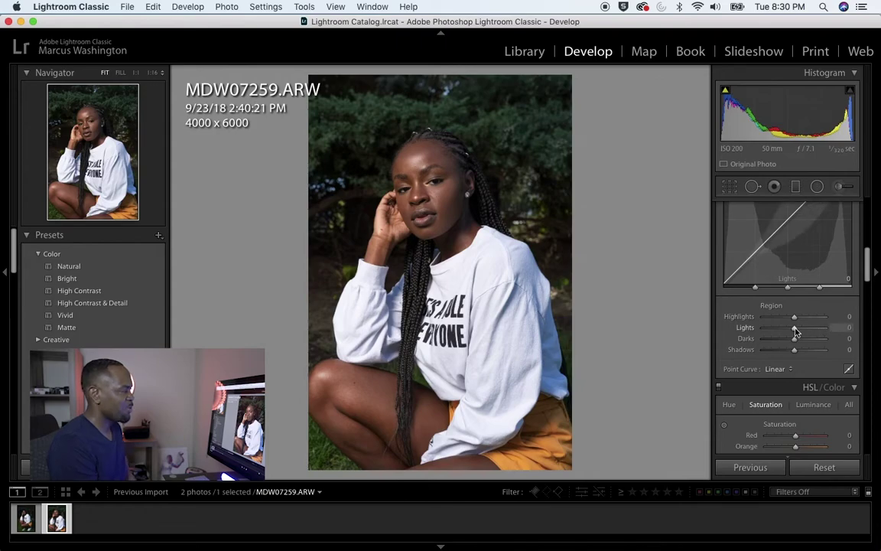
left_click_drag(793, 330, 797, 331)
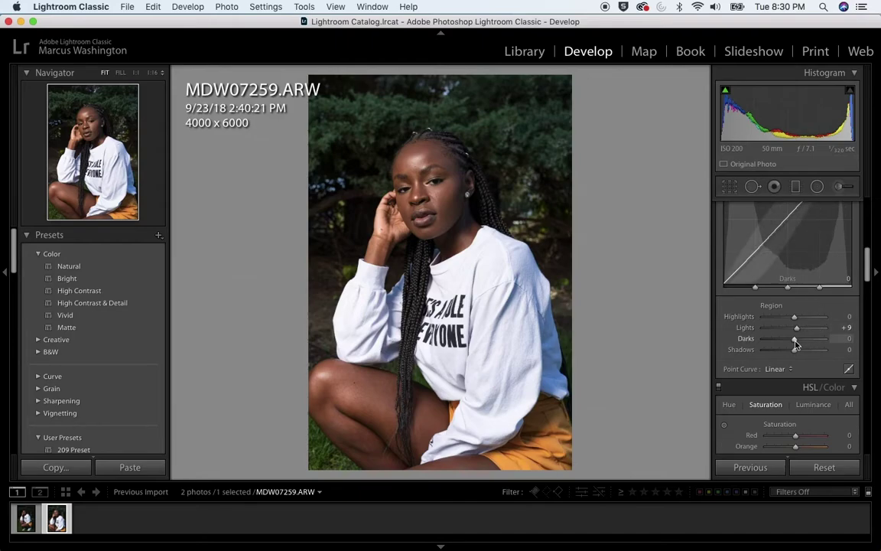
left_click_drag(795, 345, 800, 345)
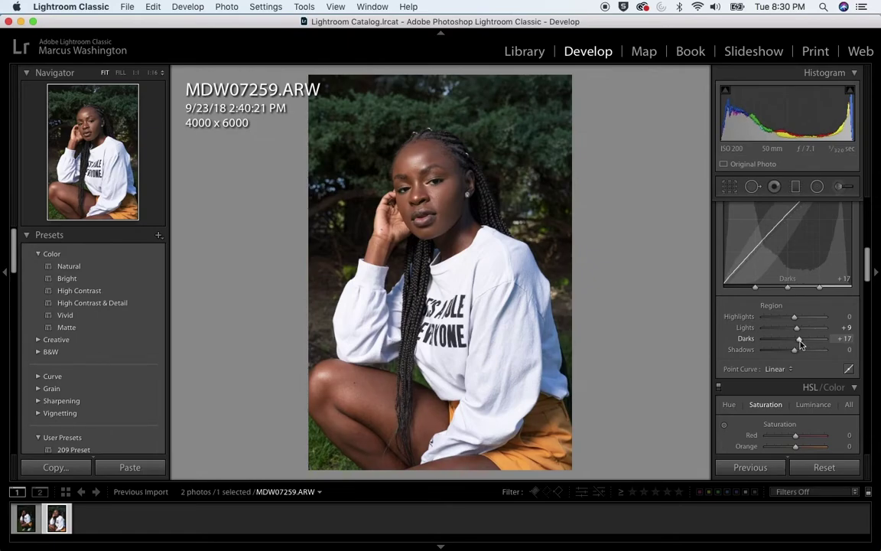
Shift the Green hue slightly toward yellow in the HSL adjustments
left_click_drag(868, 275, 869, 298)
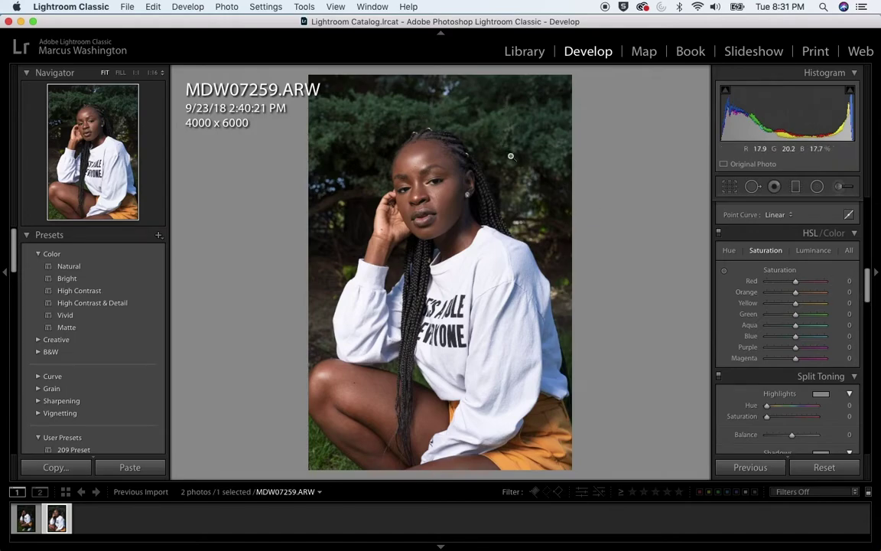
left_click(730, 252)
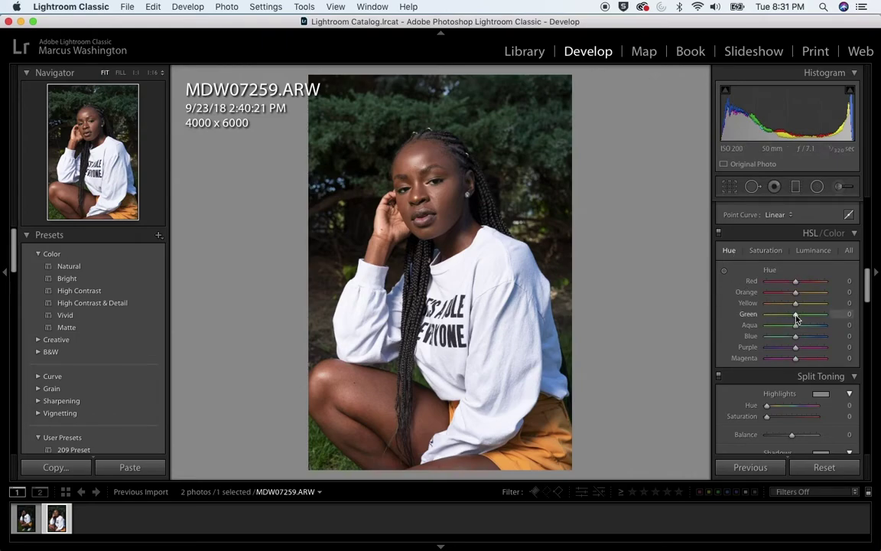
left_click_drag(796, 320, 770, 317)
left_click_drag(771, 318, 787, 322)
Reduce the HSL saturation of Green to -52, Aqua to -96 and Blue to -100
left_click(765, 251)
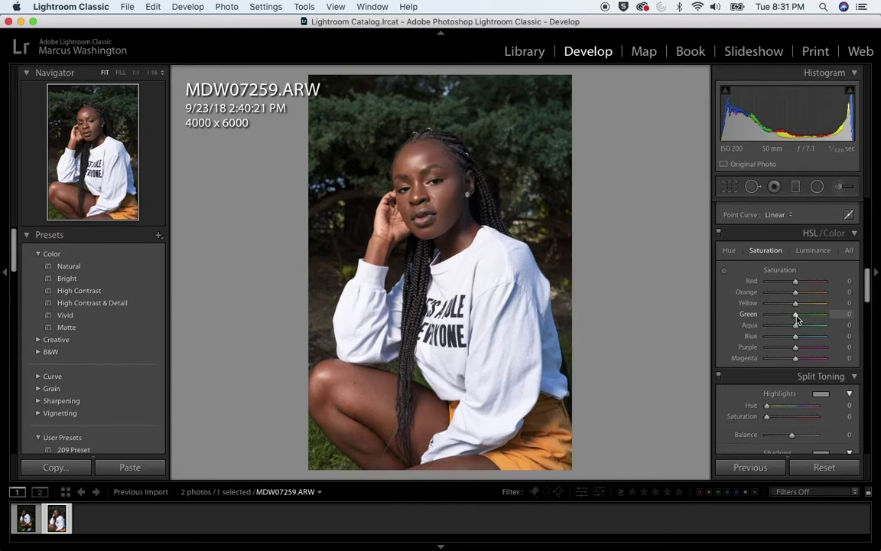
left_click_drag(795, 316, 783, 325)
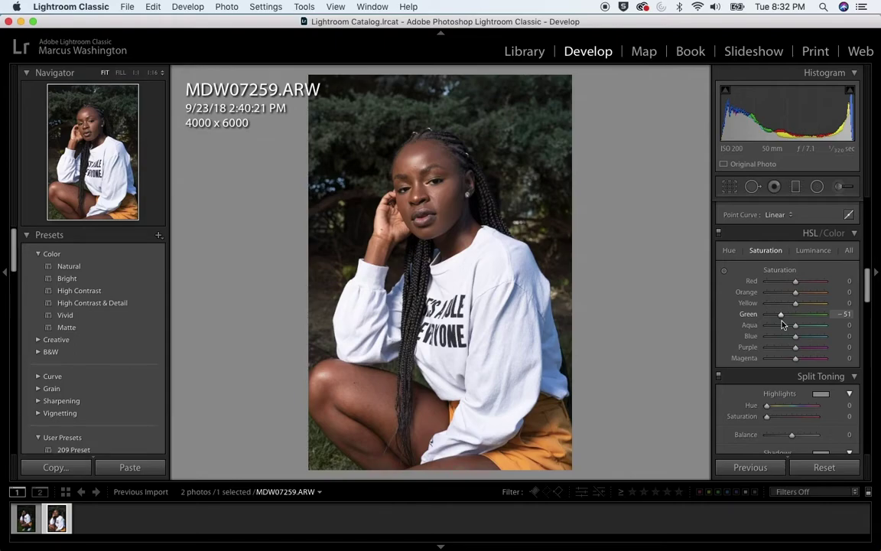
left_click(847, 315)
type("-52")
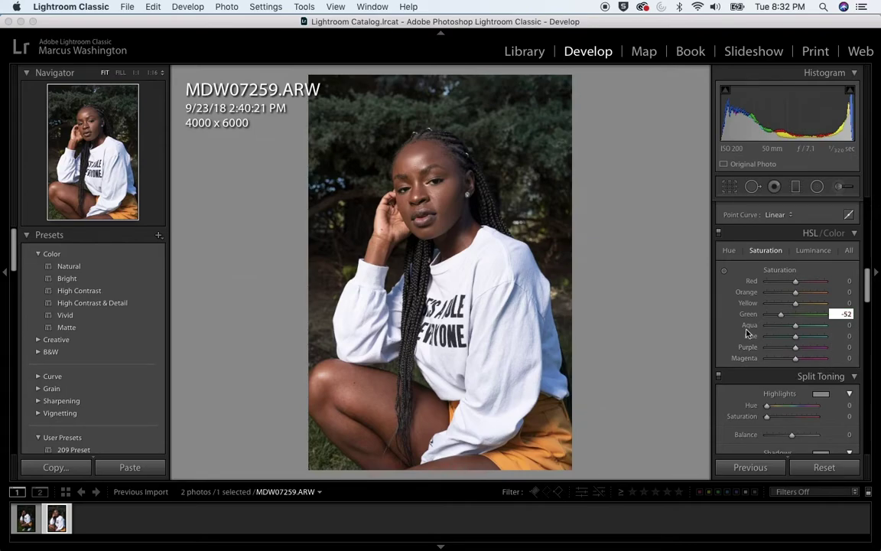
key("Return")
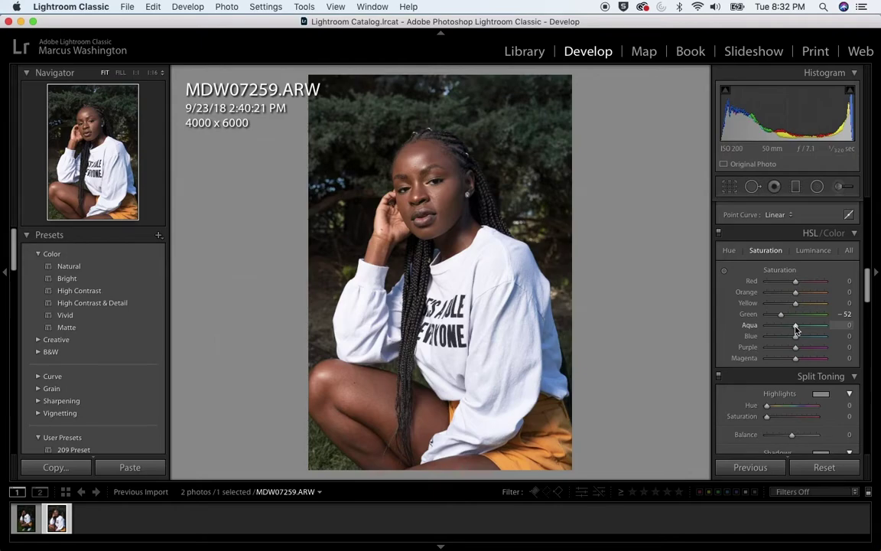
left_click_drag(794, 327, 768, 333)
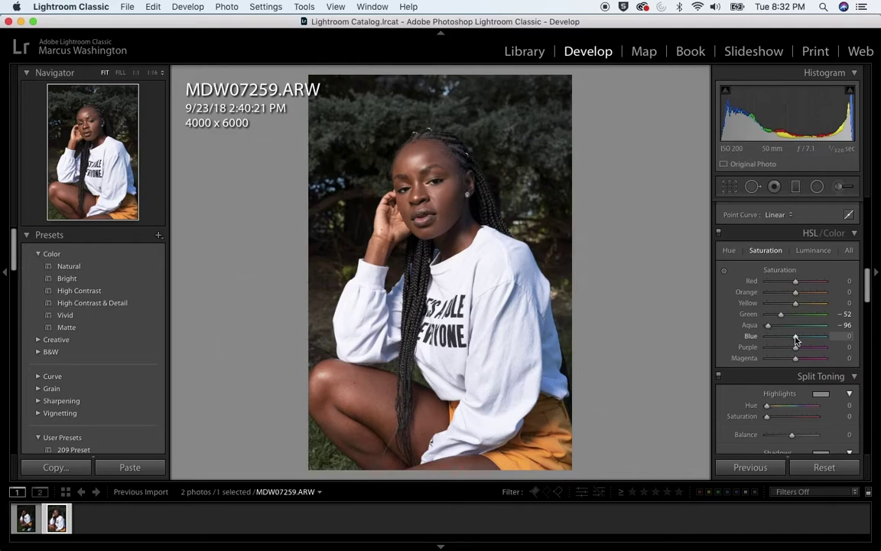
left_click_drag(795, 340, 741, 337)
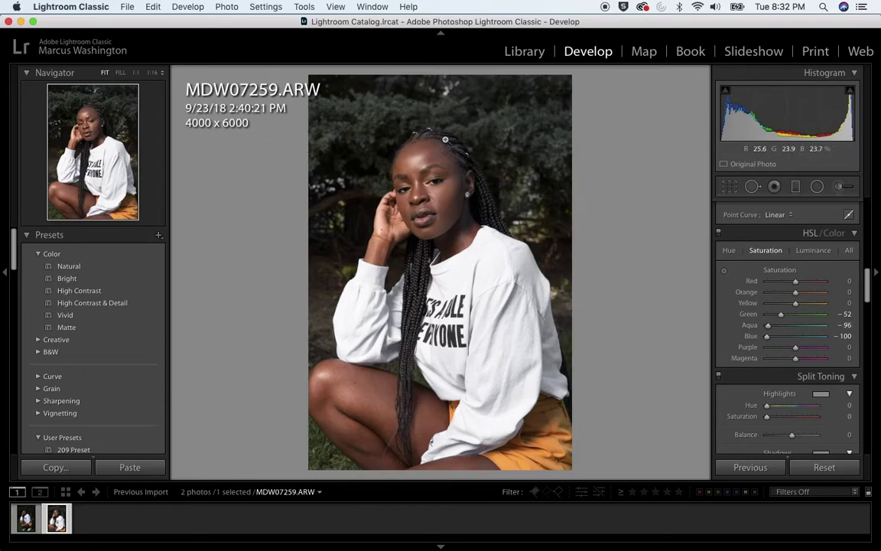
Lower the Green saturation further to -64, judging it by the grass beside the leg
left_click(403, 128)
left_click_drag(496, 125, 482, 328)
left_click_drag(423, 458, 629, 108)
left_click(627, 106)
left_click(324, 456)
left_click_drag(340, 437, 356, 326)
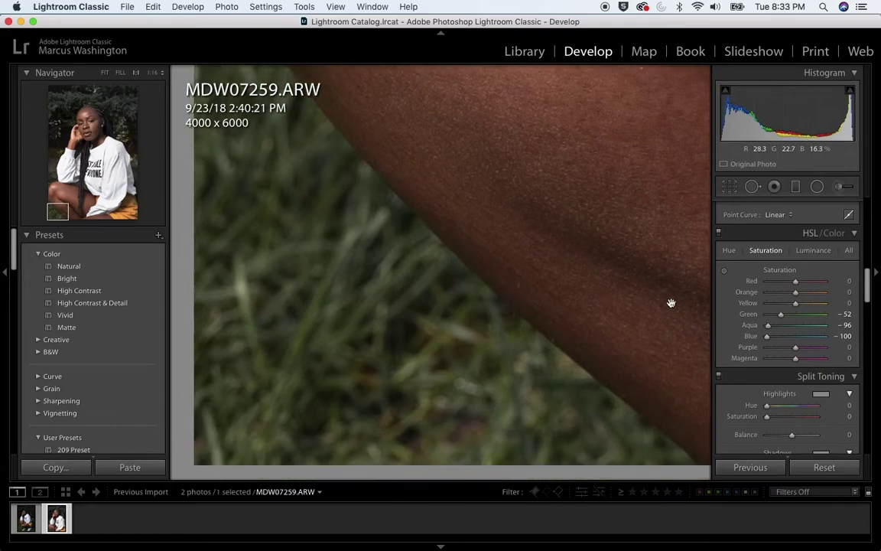
left_click_drag(781, 316, 779, 319)
left_click(608, 331)
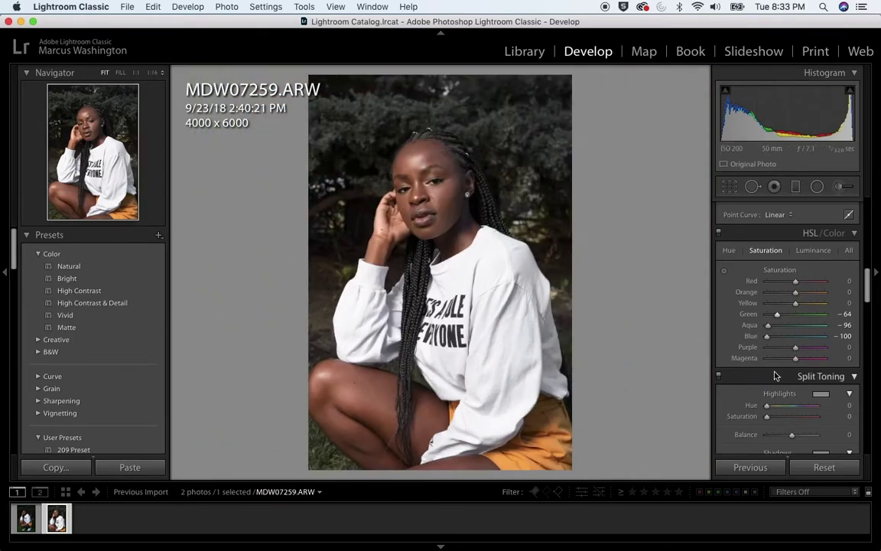
Pick a warm yellow split-toning colour for the shadows with hue 43 and saturation 39
scroll(868, 314, "down", 3)
scroll(868, 317, "down", 1)
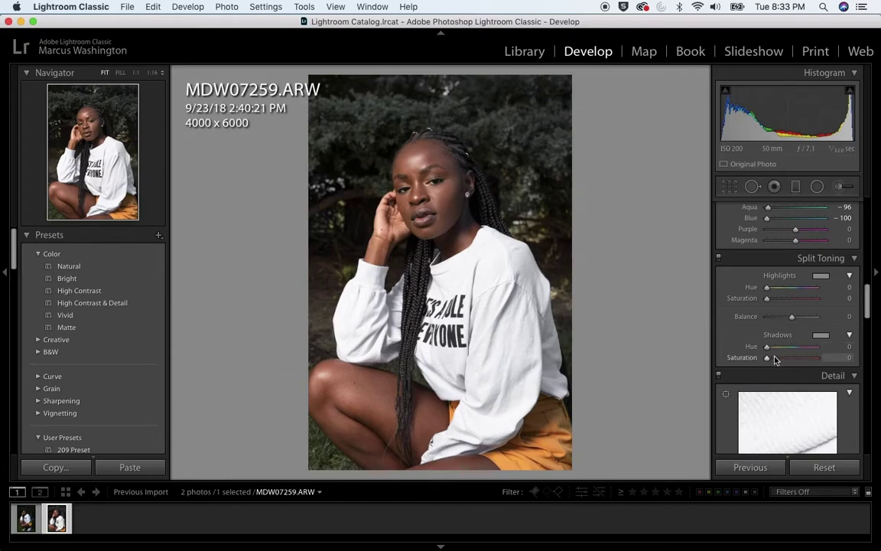
left_click(822, 339)
left_click(738, 306)
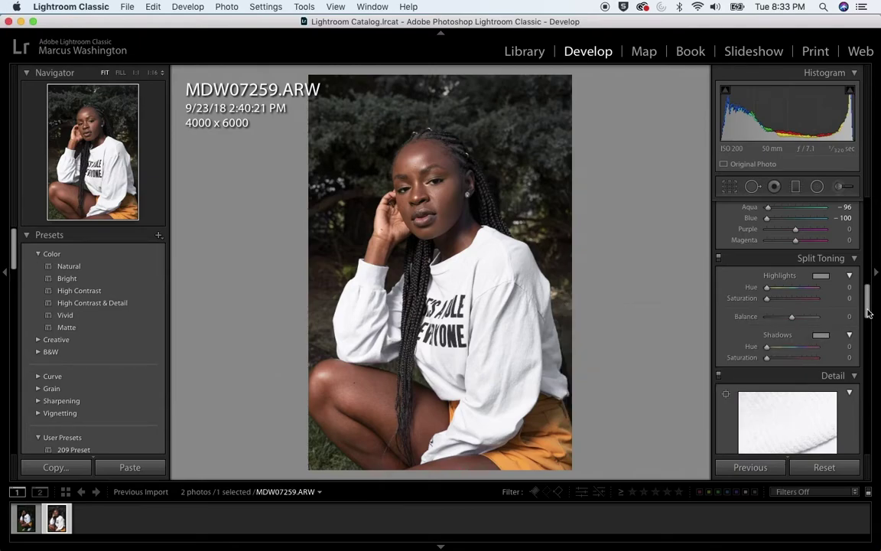
left_click(821, 335)
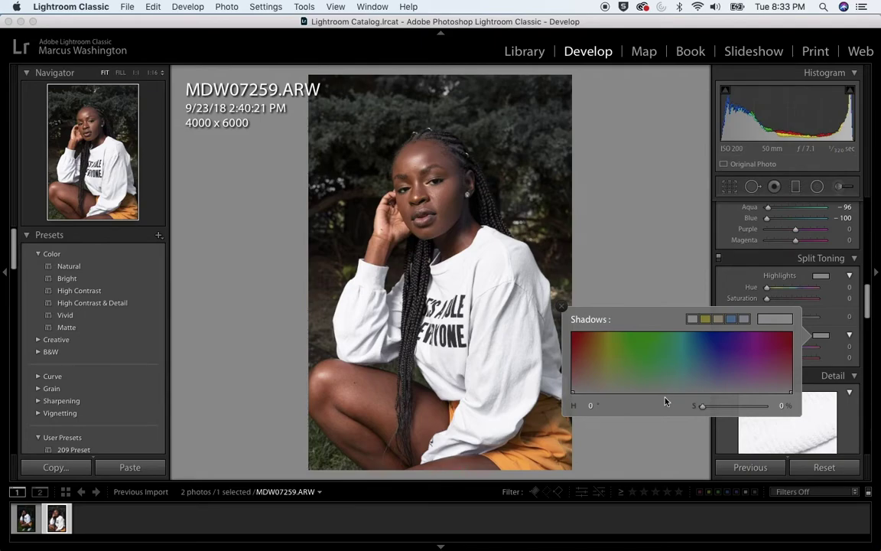
left_click(597, 366)
left_click_drag(597, 366, 598, 368)
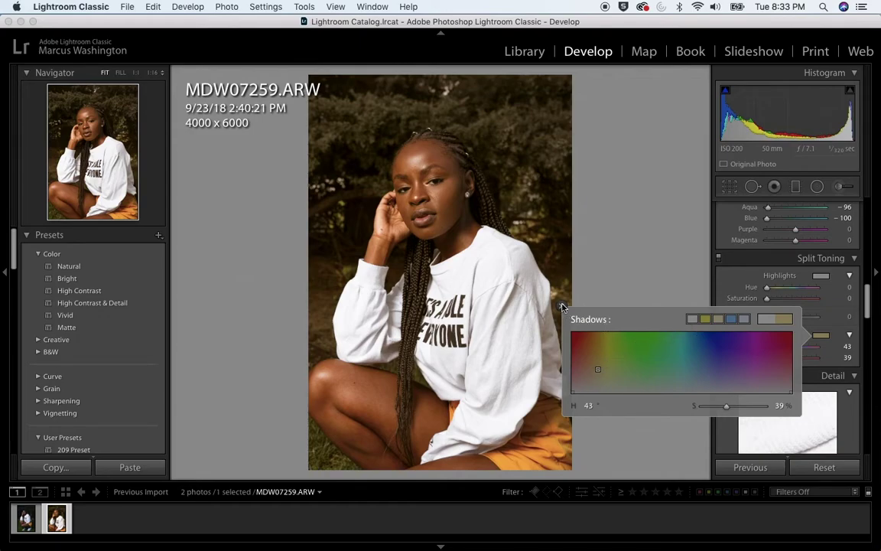
left_click(562, 307)
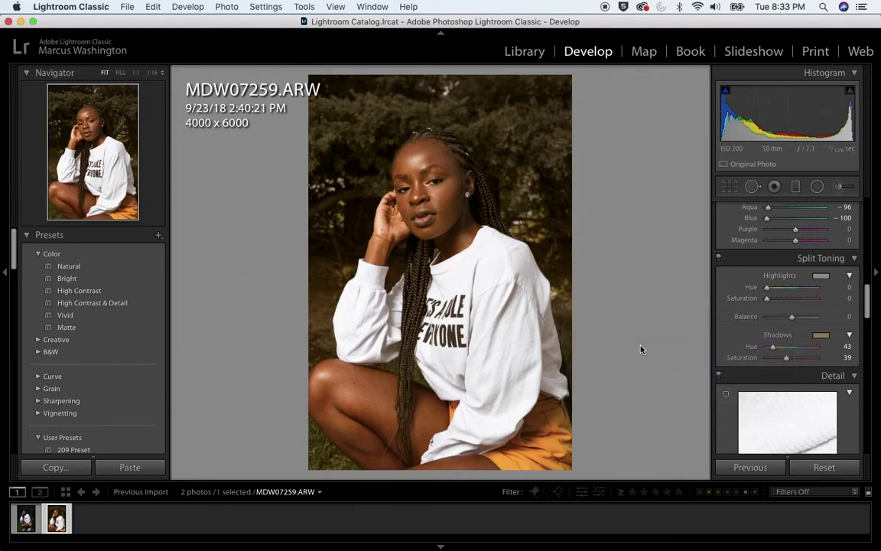
Adjust the split-toning shadows hue to 38
left_click(848, 348)
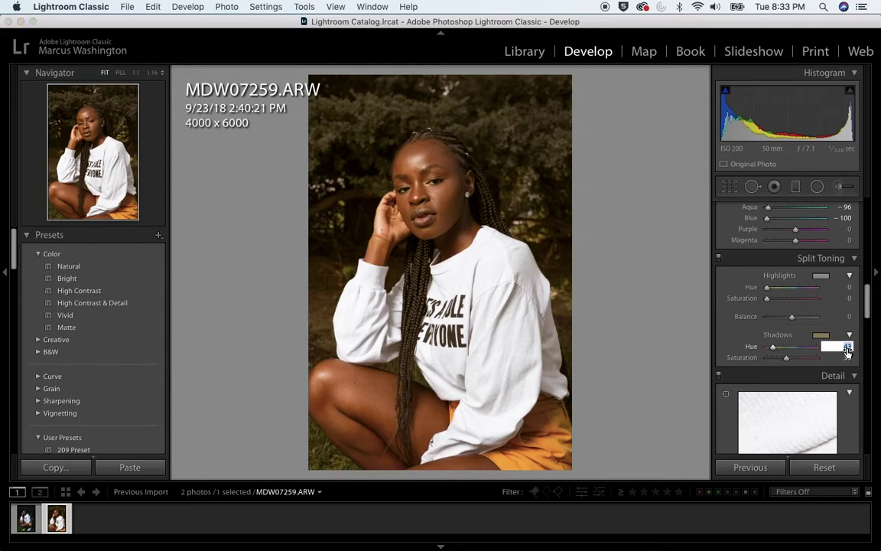
type("23")
key("Return")
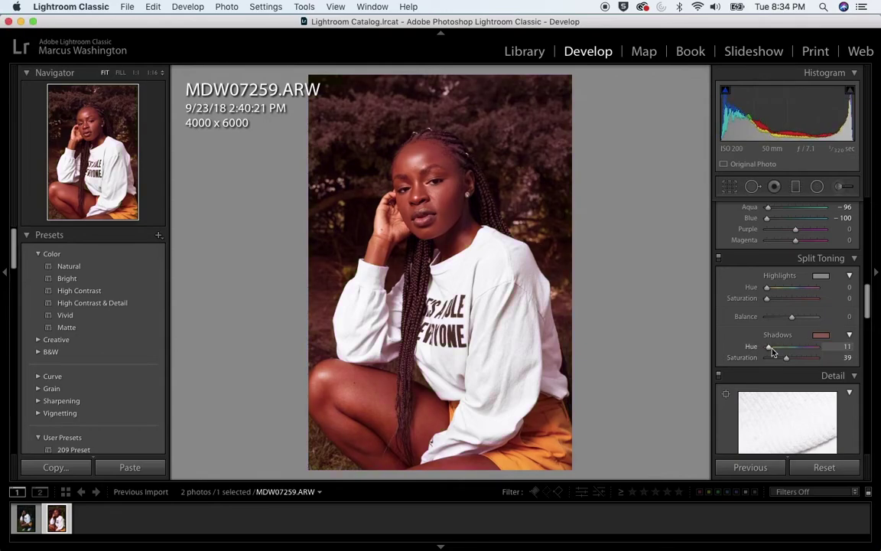
left_click_drag(772, 350, 775, 350)
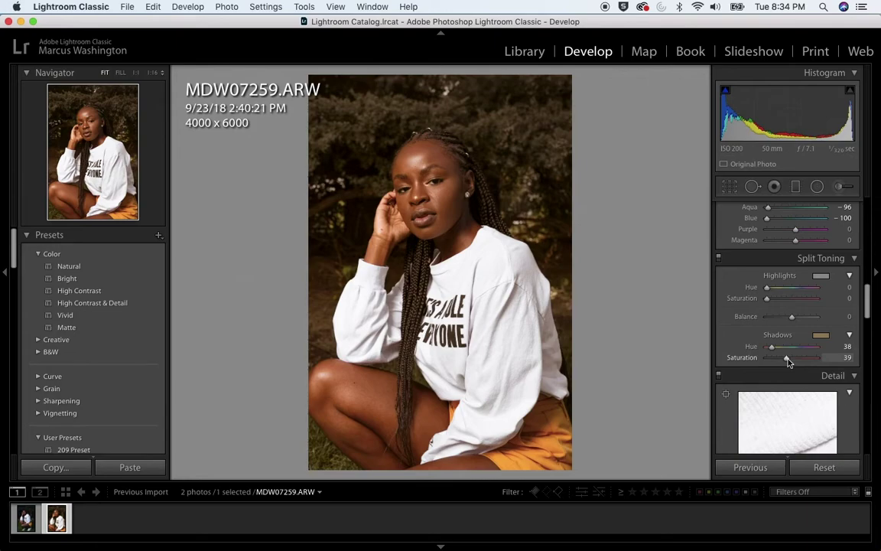
Reduce the split-toning shadows saturation to 32 and set the balance to +100
left_click_drag(788, 360, 783, 362)
left_click_drag(793, 322, 823, 319)
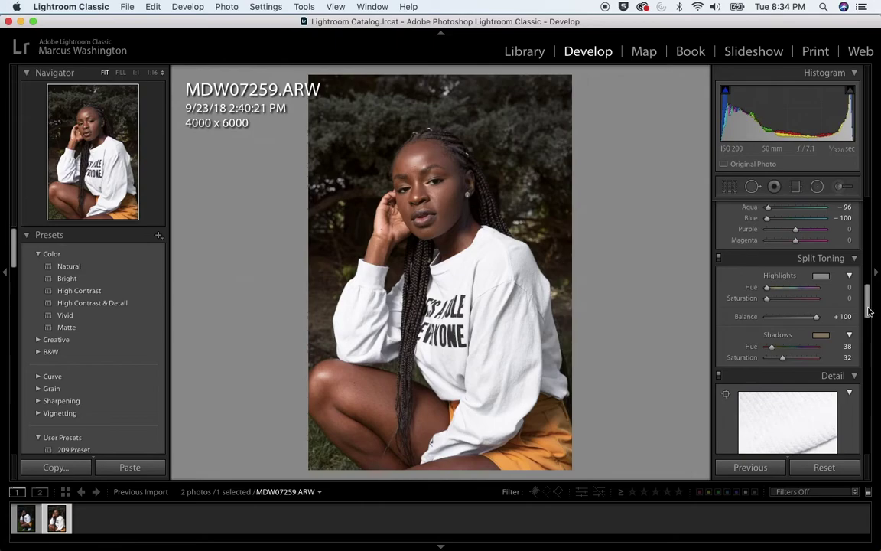
left_click_drag(868, 311, 868, 210)
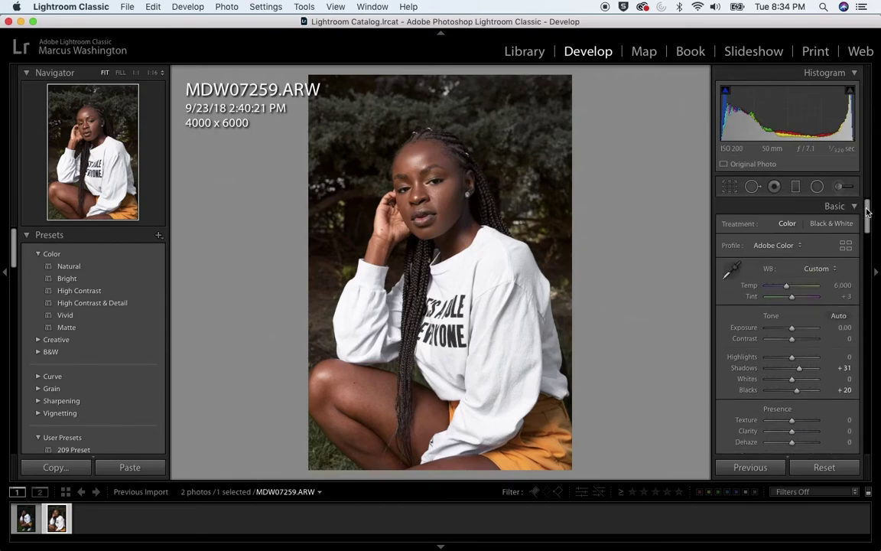